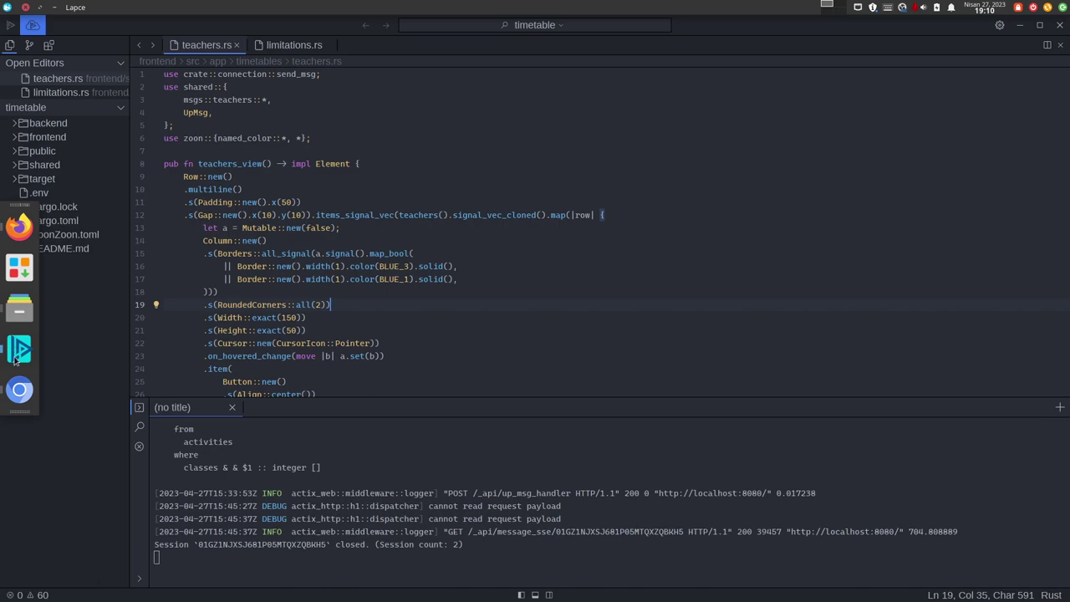
Step: Close Firefox and switch to the Libredu page at localhost:8080 in Chromium
{"action": "right_click", "coordinate": [23, 226]}
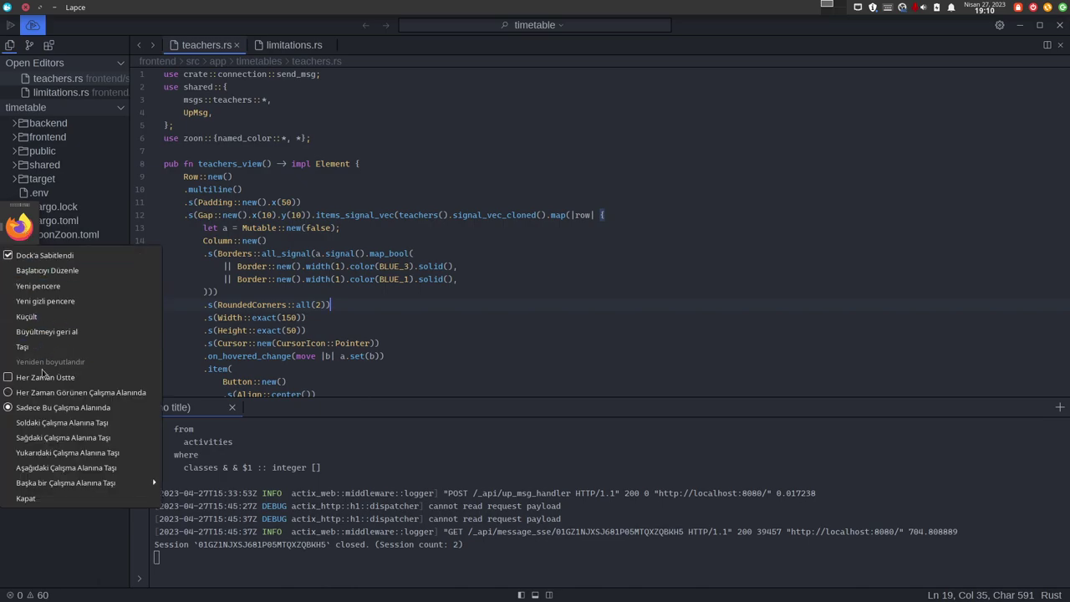
{"action": "left_click", "coordinate": [52, 498]}
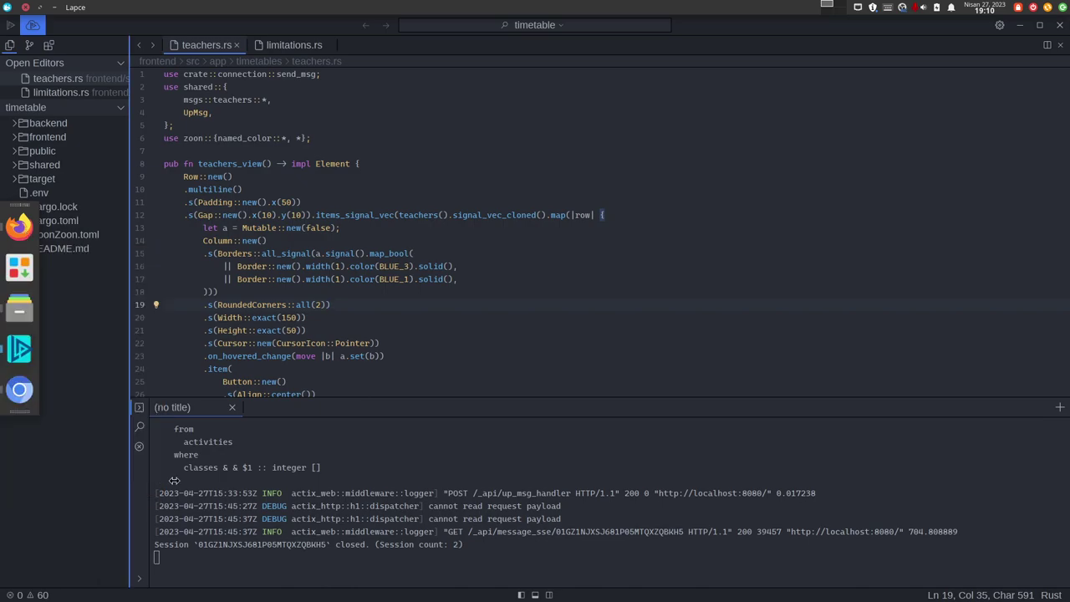
{"action": "left_click", "coordinate": [6, 390]}
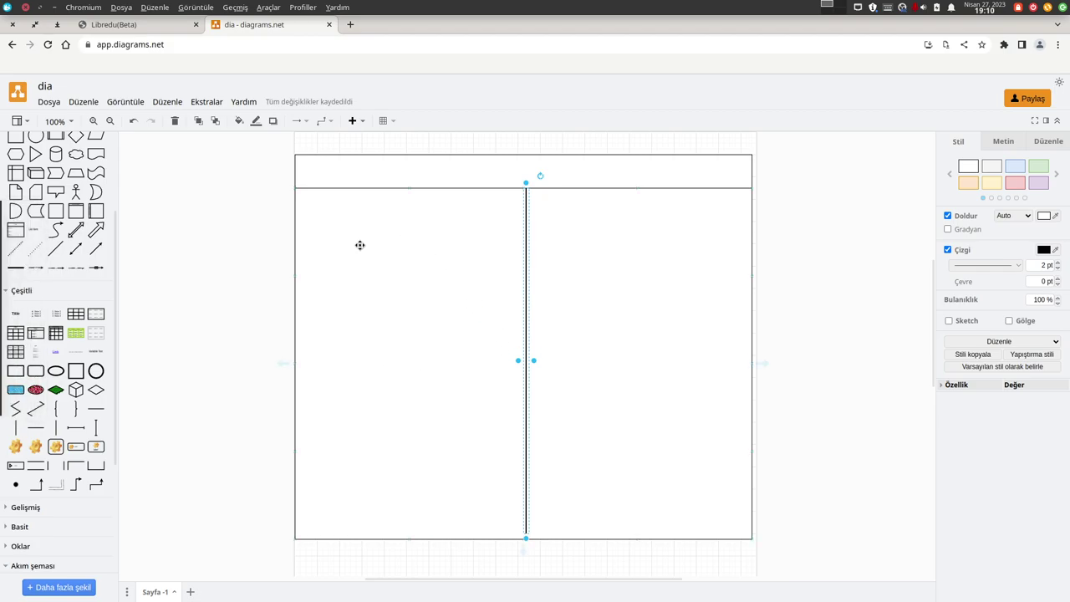
{"action": "left_click", "coordinate": [126, 26]}
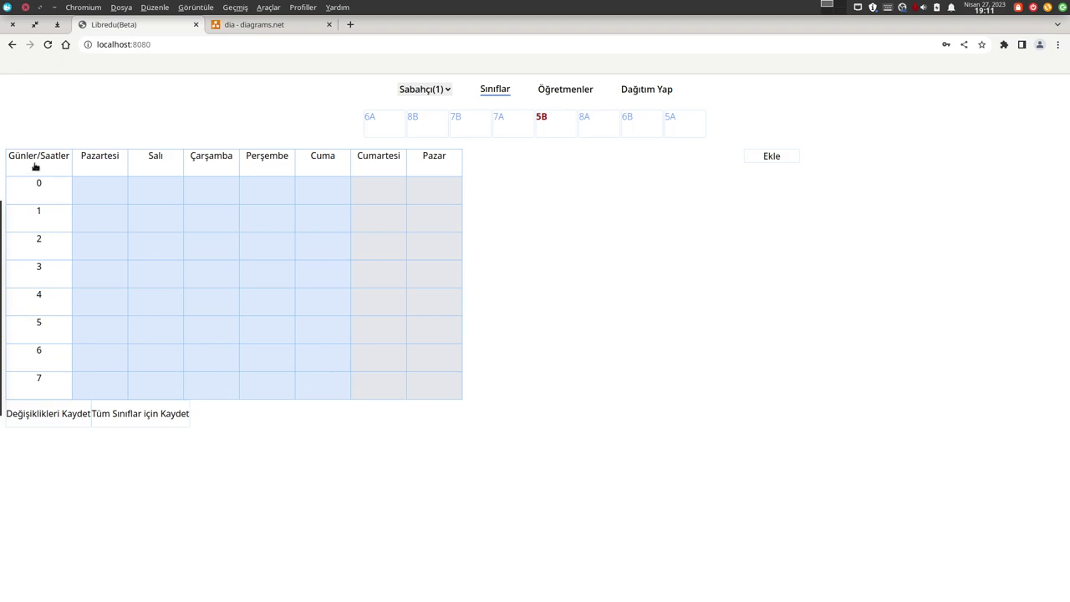
Step: Preview the Libredu class timetable under the Öğlenci(2), Sabahçı(1) and EBA(65) groups, ending on Sabahçı(1)
{"action": "left_click", "coordinate": [433, 89]}
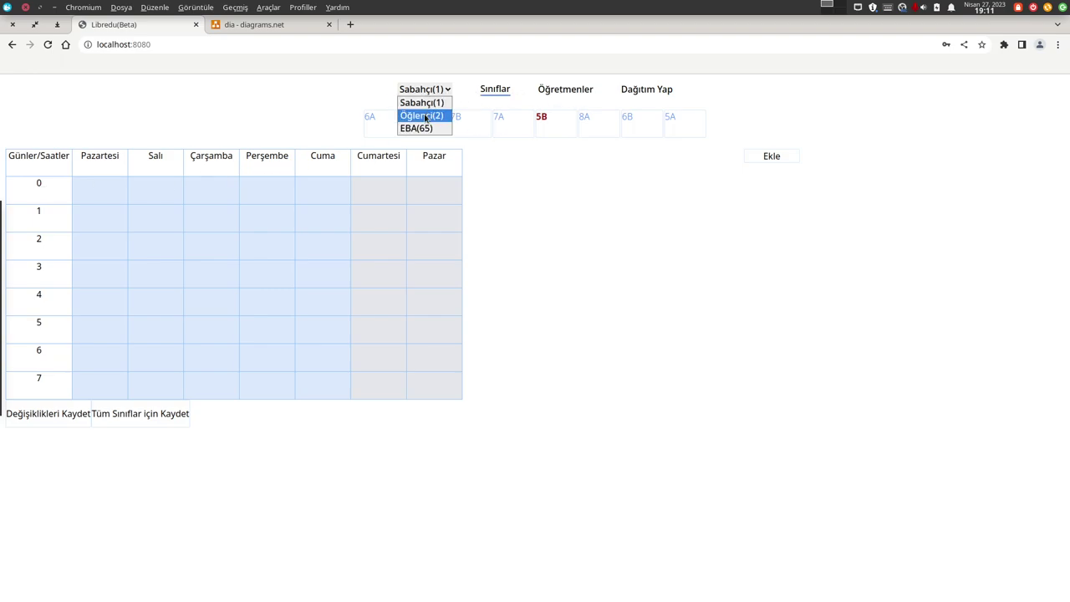
{"action": "left_click", "coordinate": [425, 116]}
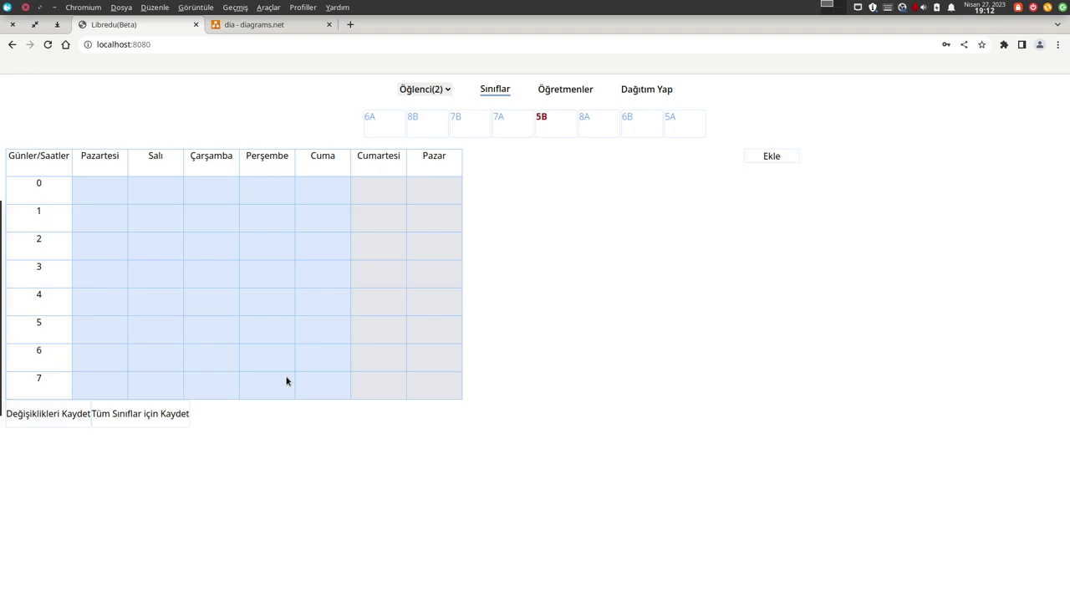
{"action": "left_click", "coordinate": [432, 89]}
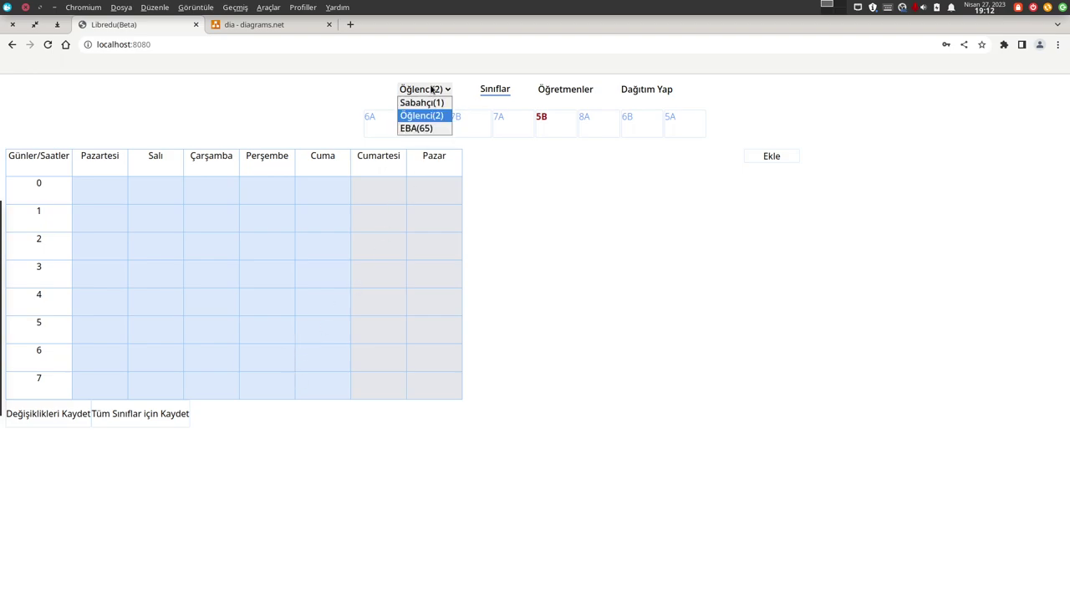
{"action": "left_click", "coordinate": [424, 102]}
{"action": "left_click", "coordinate": [447, 90]}
{"action": "left_click", "coordinate": [424, 102]}
{"action": "left_click", "coordinate": [427, 132]}
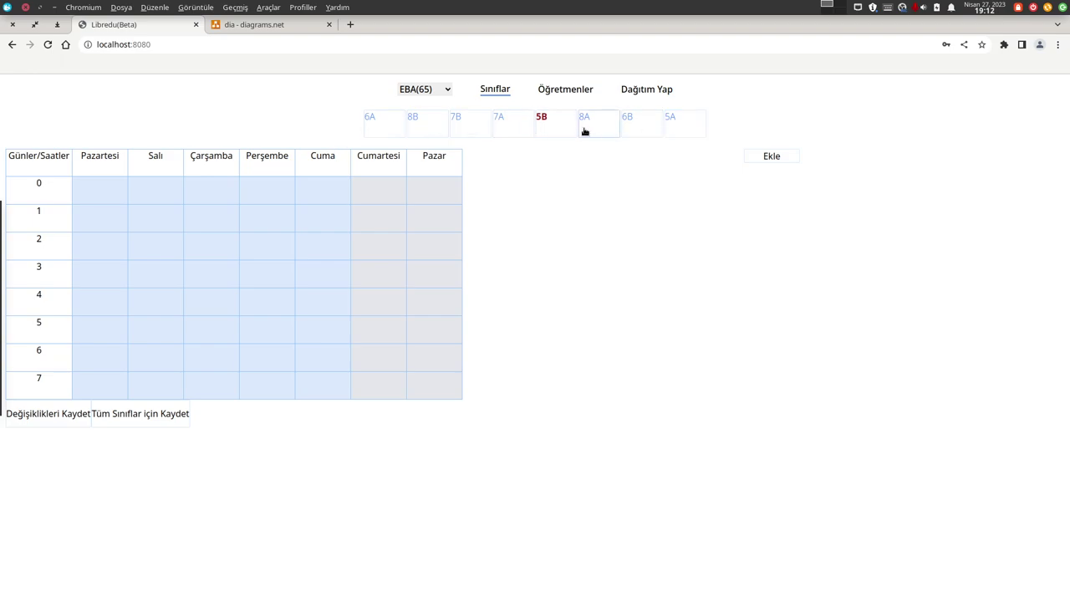
{"action": "left_click", "coordinate": [416, 90]}
{"action": "left_click", "coordinate": [420, 101]}
Step: Compare the Öğretmenler and Sınıflar pages, view the timetable of teacher entry 24, and return to the teacher list
{"action": "left_click", "coordinate": [565, 90]}
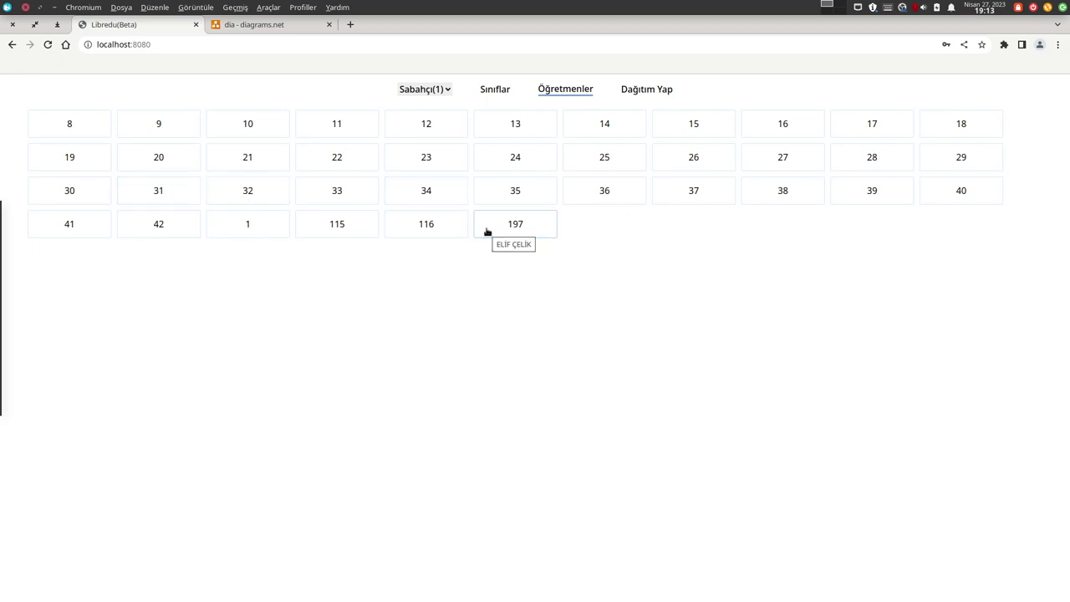
{"action": "left_click", "coordinate": [495, 89]}
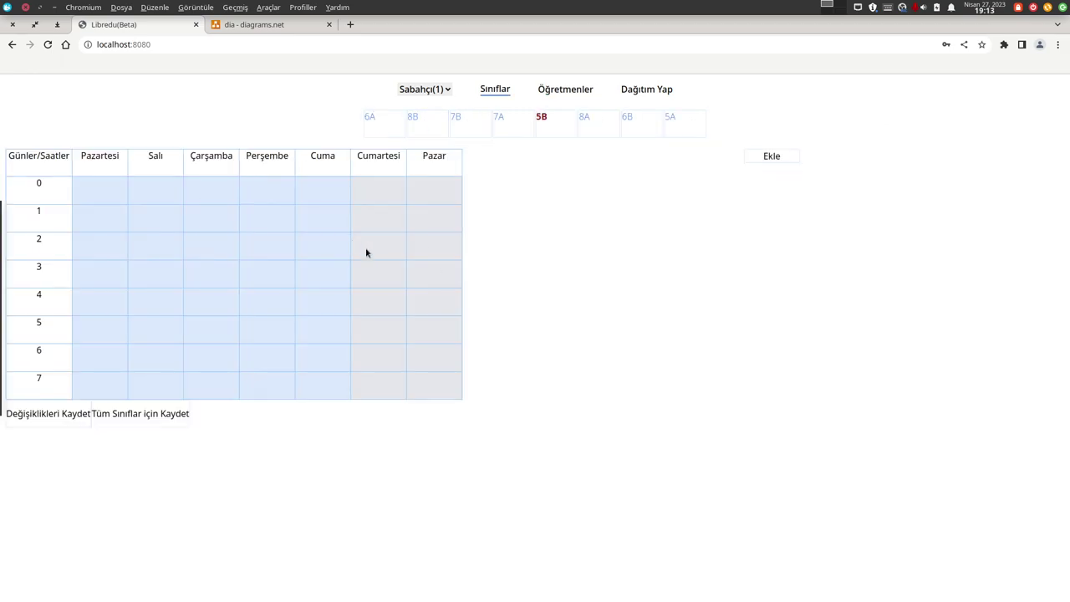
{"action": "left_click", "coordinate": [541, 92]}
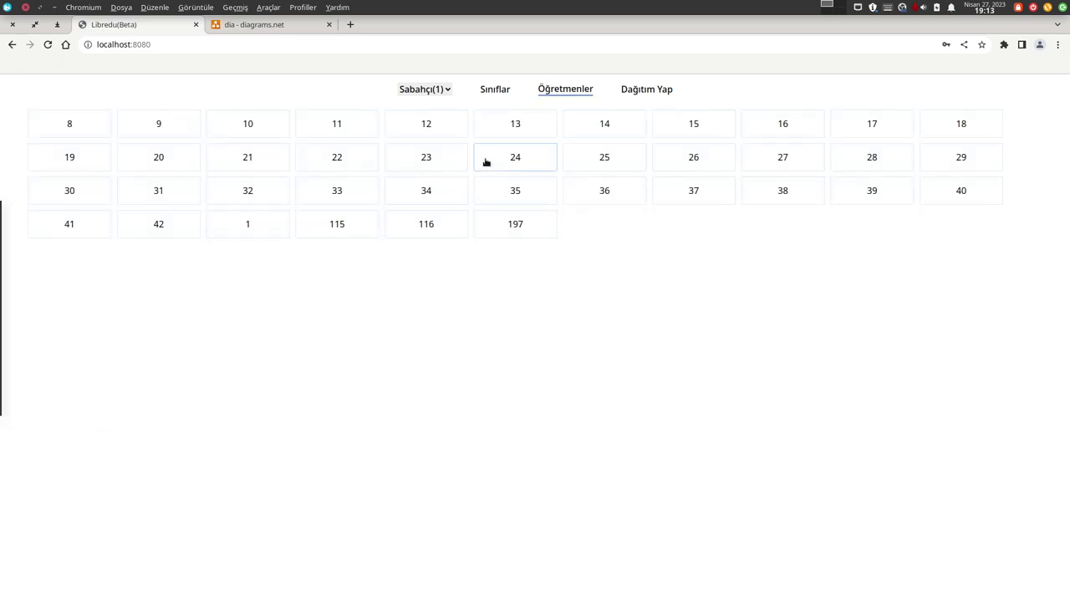
{"action": "left_click", "coordinate": [489, 161]}
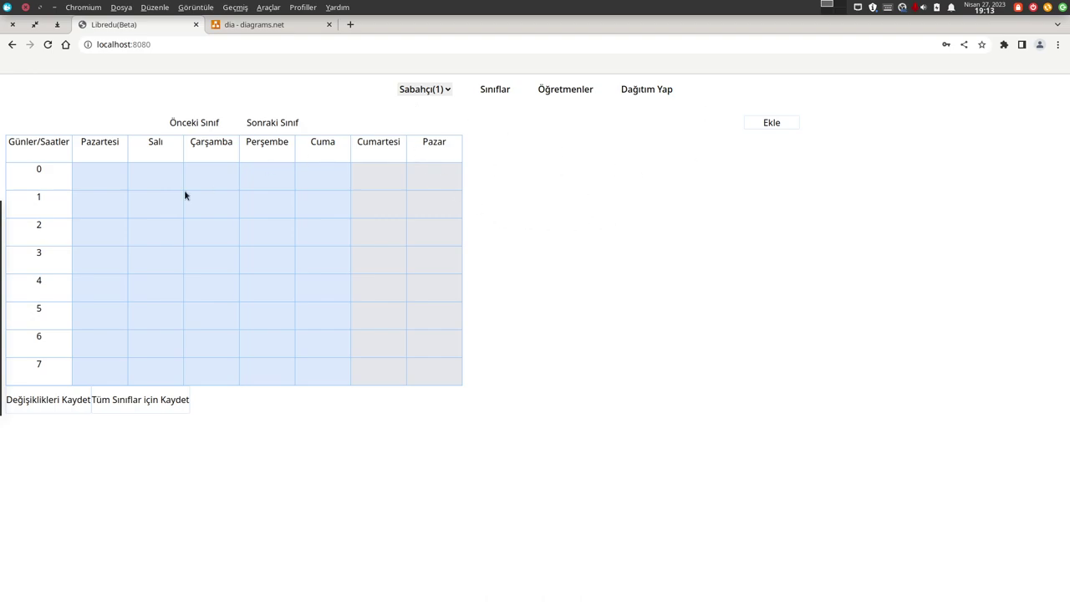
{"action": "left_click", "coordinate": [562, 91]}
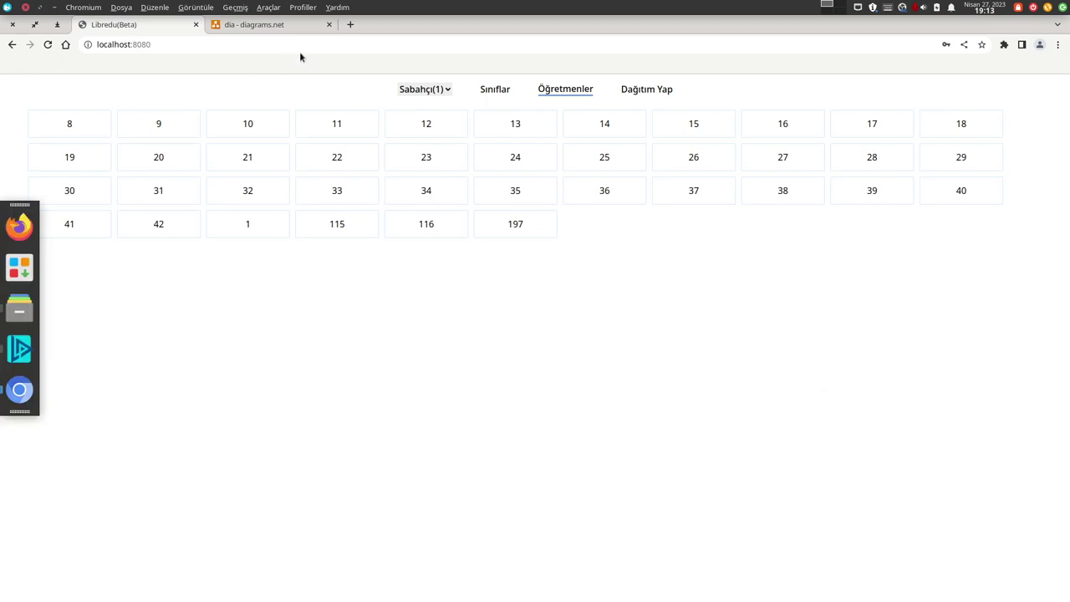
Step: Review the two-column page layout sketch in diagrams.net and return to the Libredu teacher list
{"action": "left_click", "coordinate": [264, 25]}
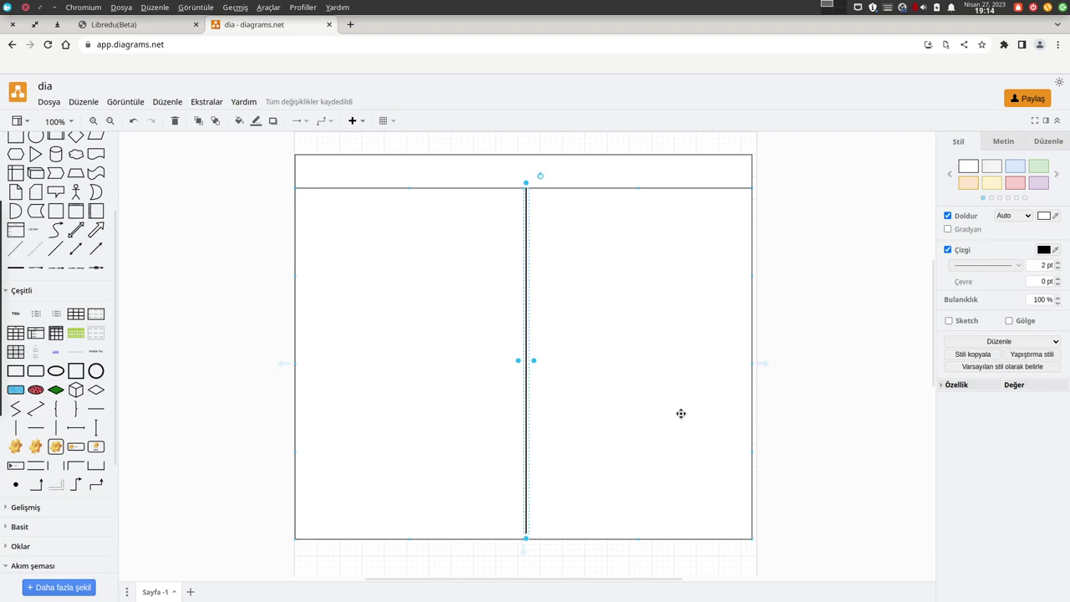
{"action": "mouse_move", "coordinate": [2, 328]}
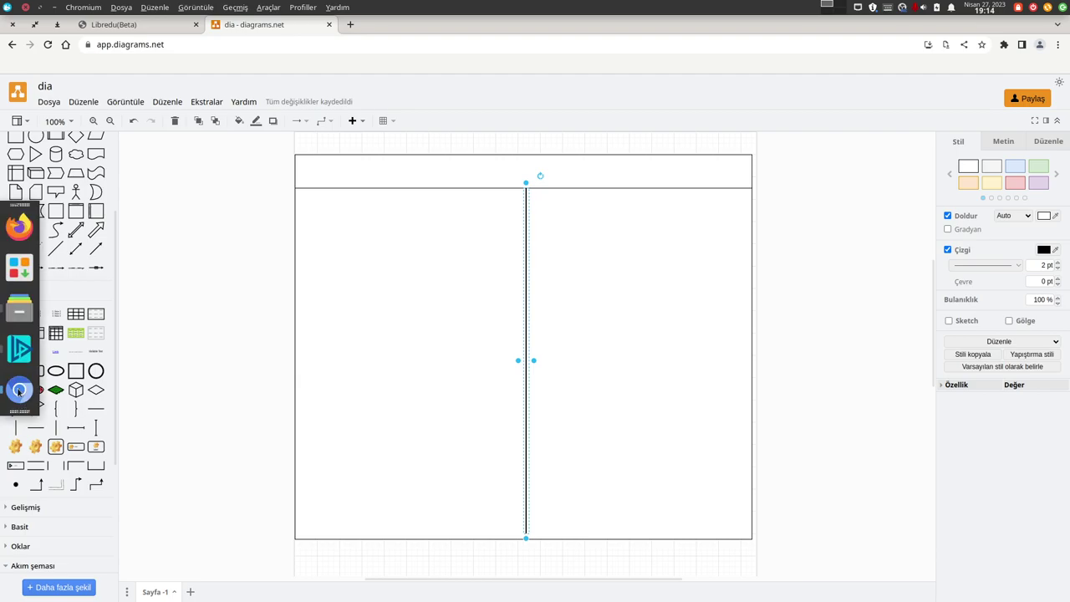
{"action": "left_click", "coordinate": [126, 28]}
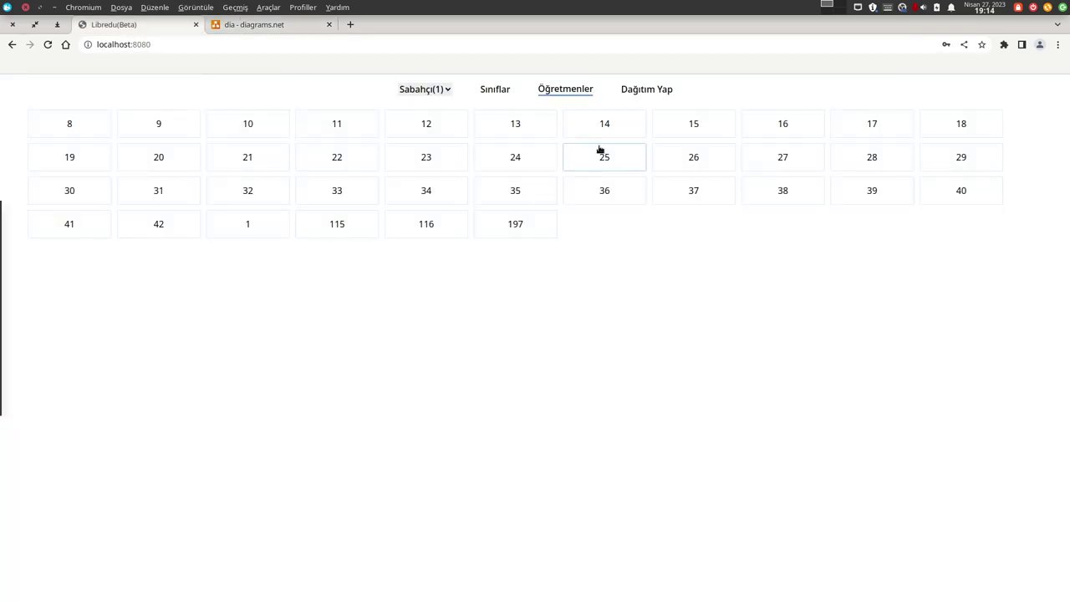
Step: View the timetable of teacher entry 13 and go back to the Öğretmenler list
{"action": "left_click", "coordinate": [527, 133]}
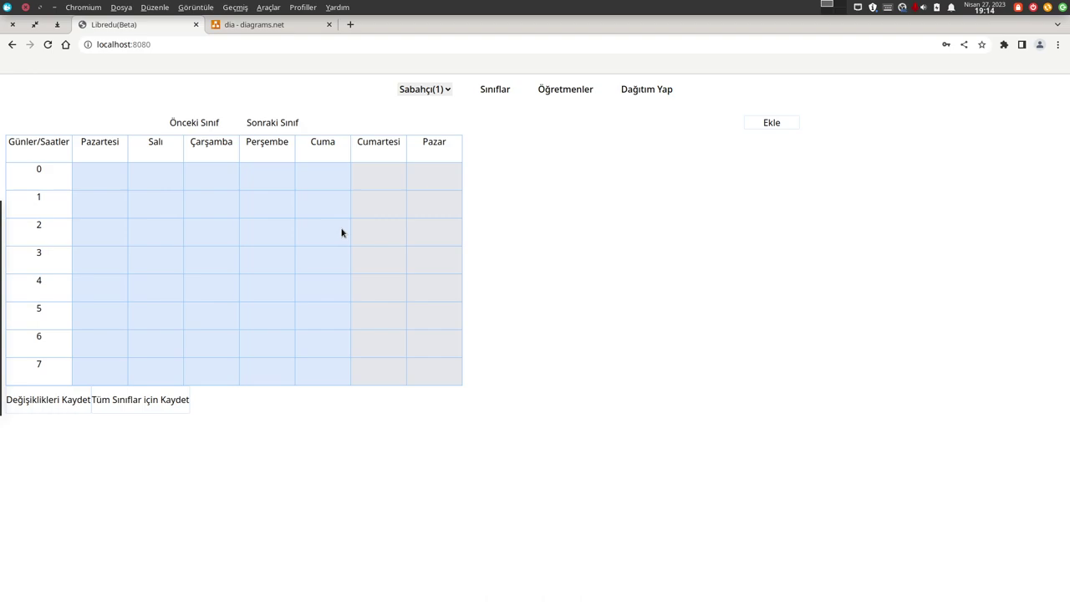
{"action": "left_click", "coordinate": [571, 90]}
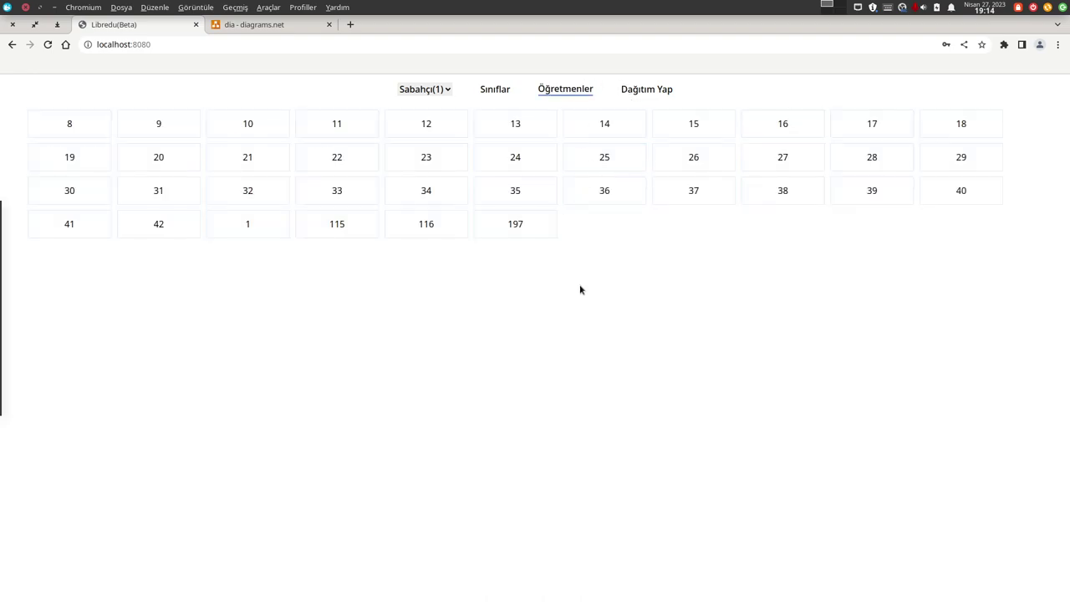
Step: Open the Xfce drop-down terminal and run sudo su - postgres, entering the account password
{"action": "key", "text": "F12"}
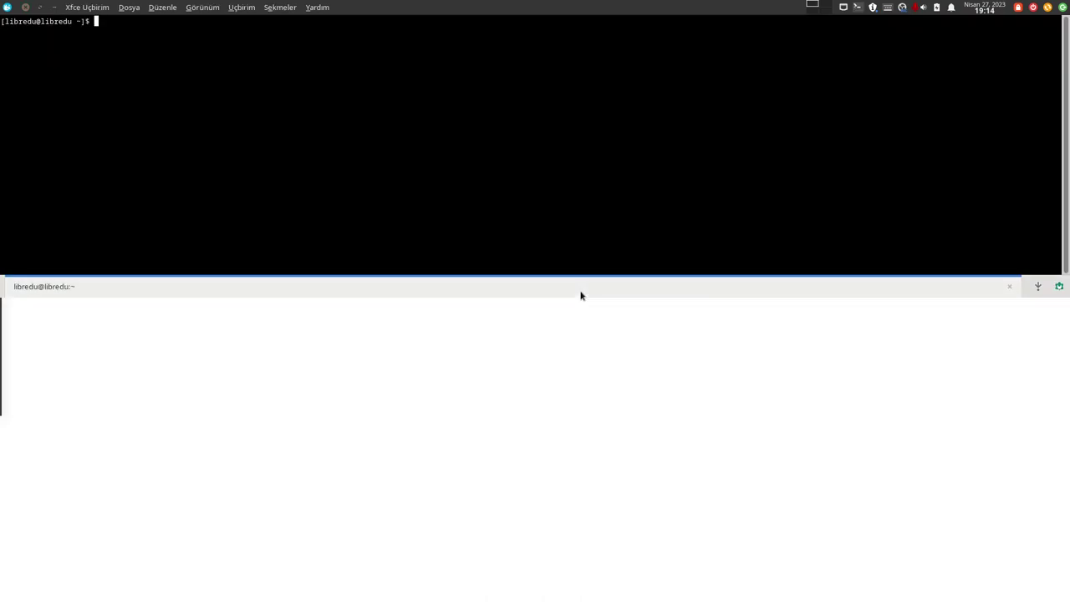
{"action": "type", "text": "sudo su - postgres"}
{"action": "key", "text": "Return"}
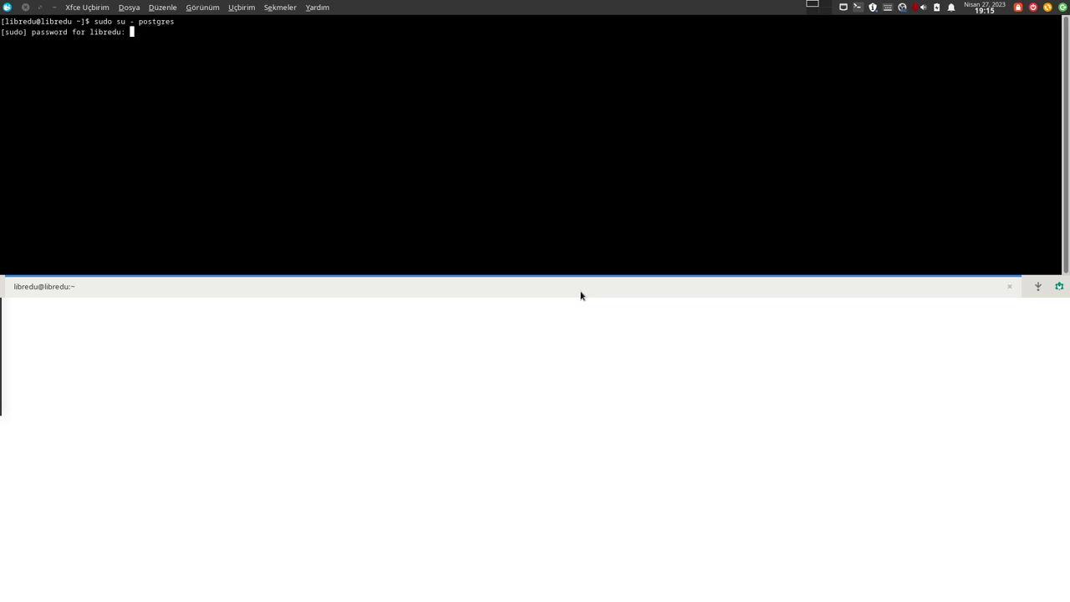
{"action": "key", "text": "Return"}
Step: Connect to the maindb database with psql
{"action": "type", "text": "ps"}
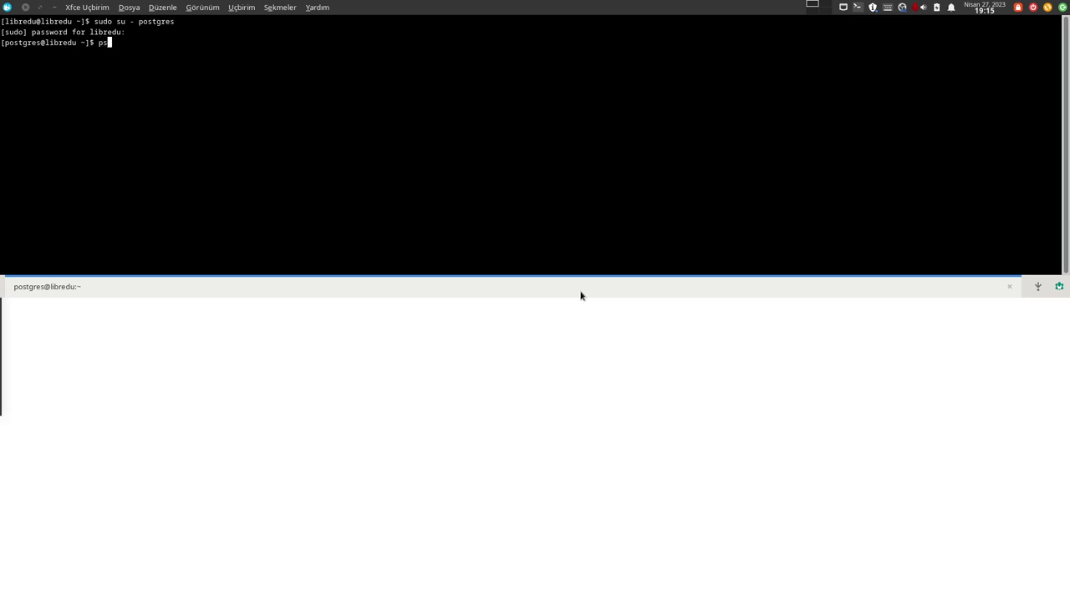
{"action": "type", "text": "ql maindb"}
{"action": "key", "text": "Return"}
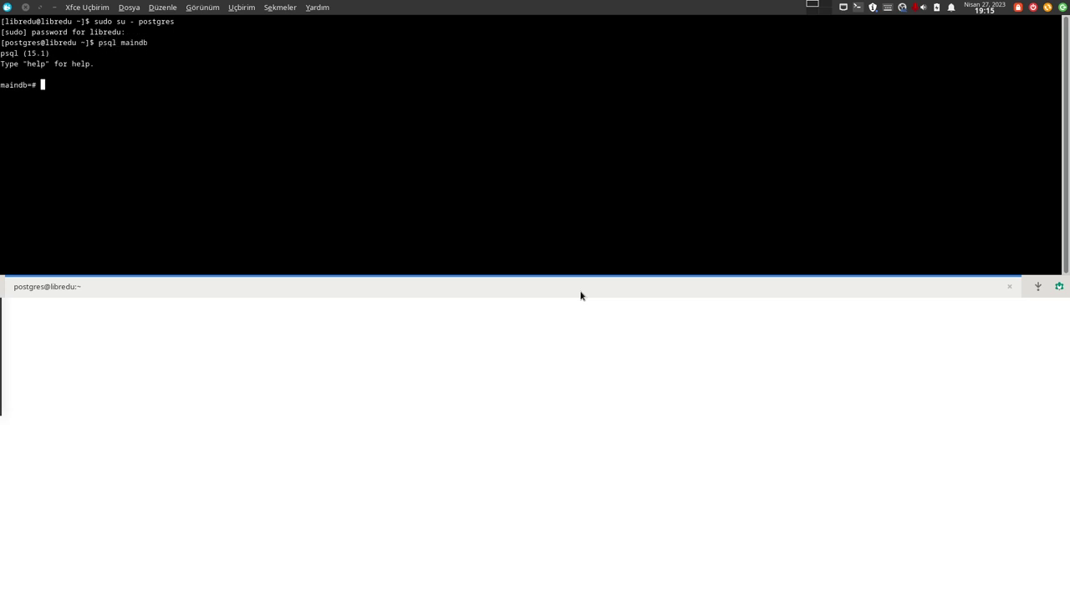
Step: Try to query all rows with "select * from classes_limitations;"
{"action": "type", "text": "select * fr"}
{"action": "type", "text": "om class"}
{"action": "type", "text": "_groups"}
{"action": "key", "text": "BackSpace"}
{"action": "key", "text": "BackSpace"}
{"action": "key", "text": "BackSpace"}
{"action": "key", "text": "BackSpace"}
{"action": "key", "text": "BackSpace"}
{"action": "key", "text": "BackSpace"}
{"action": "key", "text": "BackSpace"}
{"action": "type", "text": "es_limitations;"}
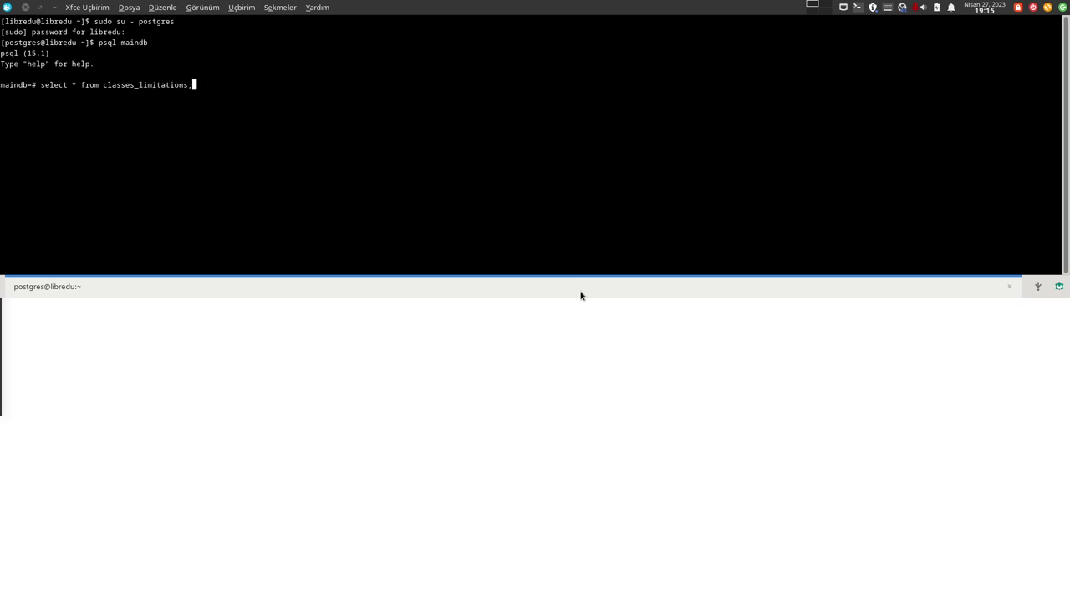
{"action": "key", "text": "Return"}
Step: Change the table name in the previous query to class_limitations and run it
{"action": "key", "text": "Up"}
{"action": "key", "text": "Left"}
{"action": "key", "text": "Left"}
{"action": "key", "text": "Left"}
{"action": "key", "text": "Left"}
{"action": "key", "text": "Left"}
{"action": "key", "text": "Left"}
{"action": "key", "text": "Left"}
{"action": "key", "text": "Left"}
{"action": "key", "text": "Left"}
{"action": "key", "text": "Left"}
{"action": "key", "text": "Left"}
{"action": "key", "text": "Left"}
{"action": "key", "text": "Left"}
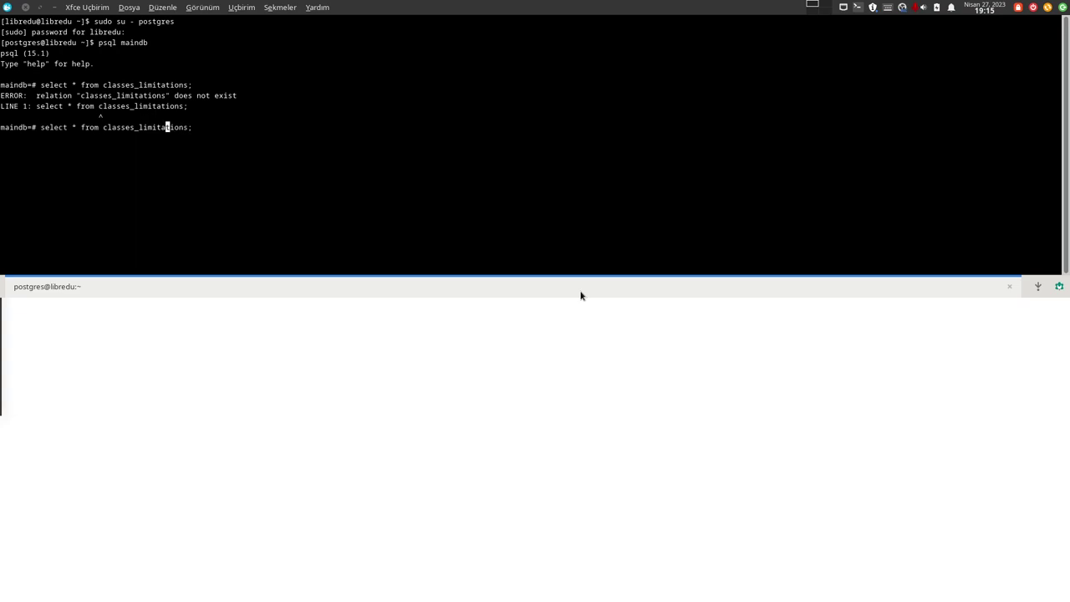
{"action": "key", "text": "BackSpace"}
{"action": "key", "text": "BackSpace"}
{"action": "key", "text": "Return"}
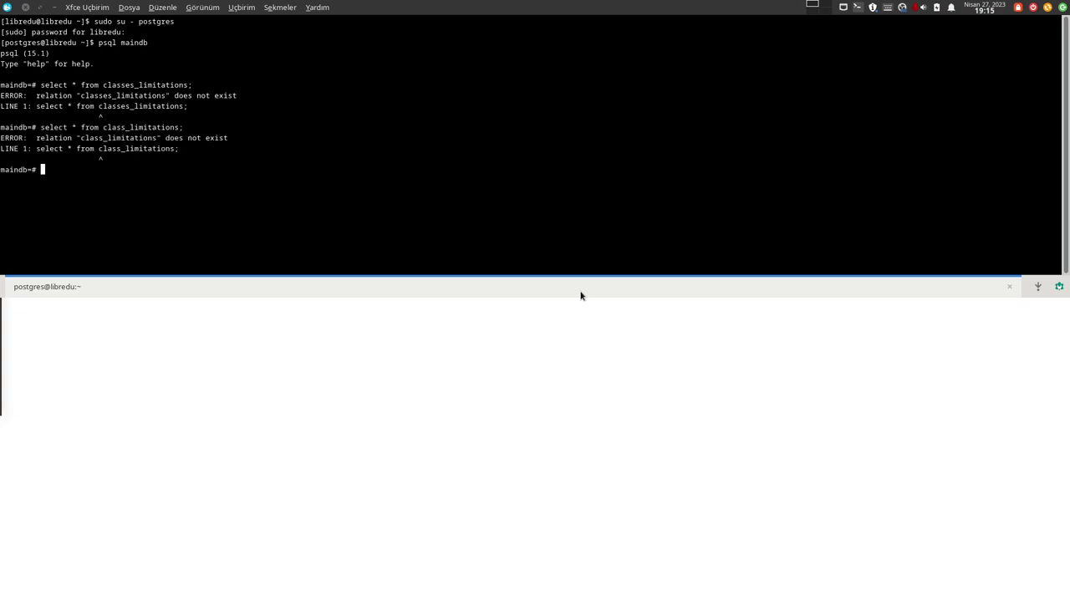
Step: Retry the class_limitations query with the semicolon on its own line and again as a single line
{"action": "key", "text": "Up"}
{"action": "key", "text": "Left"}
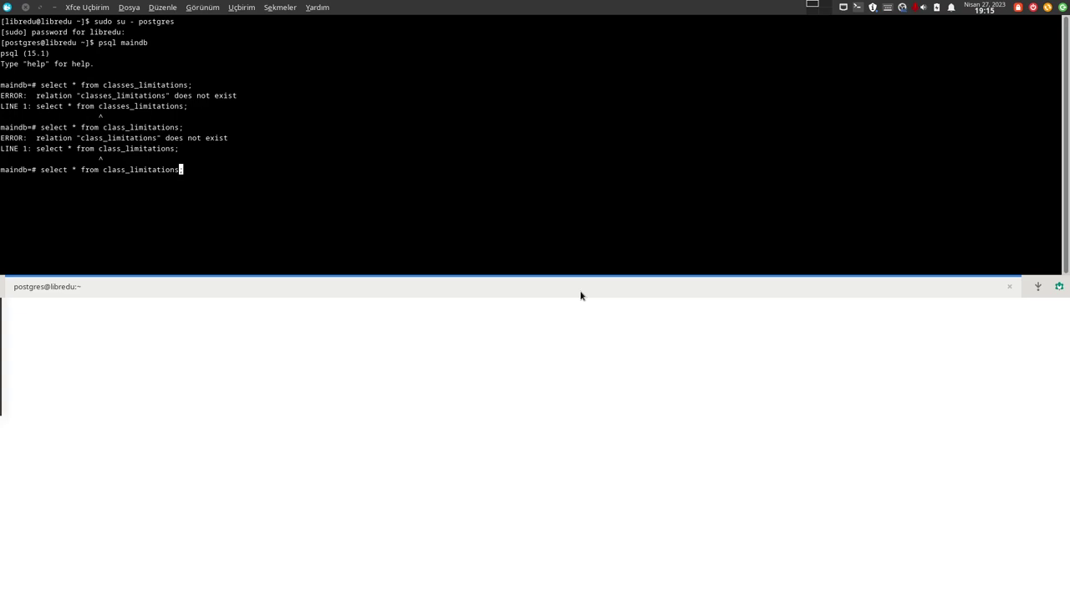
{"action": "key", "text": "Delete"}
{"action": "key", "text": "Return"}
{"action": "type", "text": ";"}
{"action": "key", "text": "Return"}
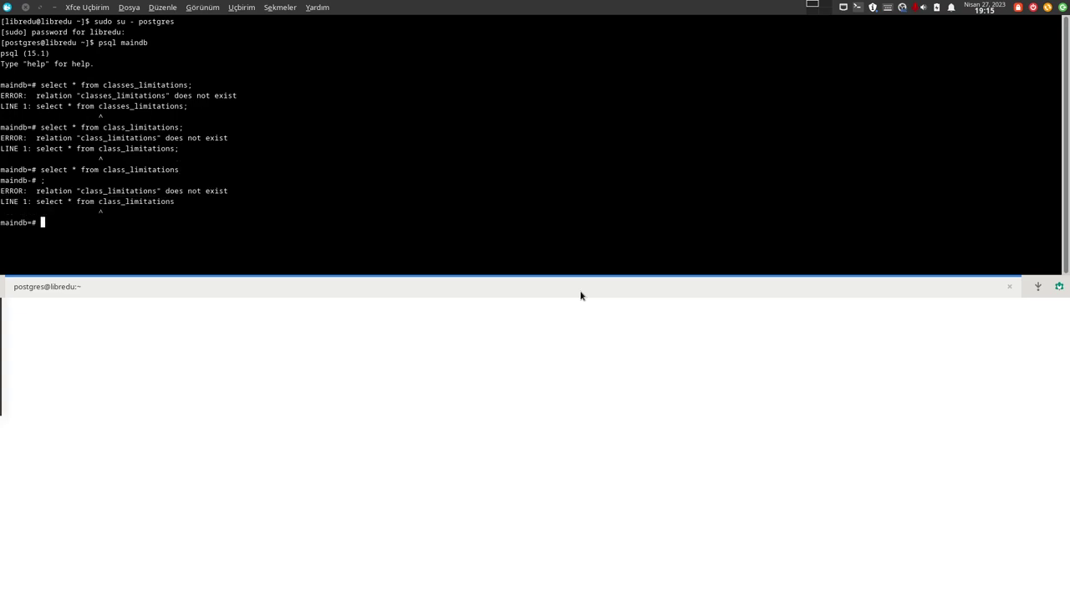
{"action": "key", "text": "Up"}
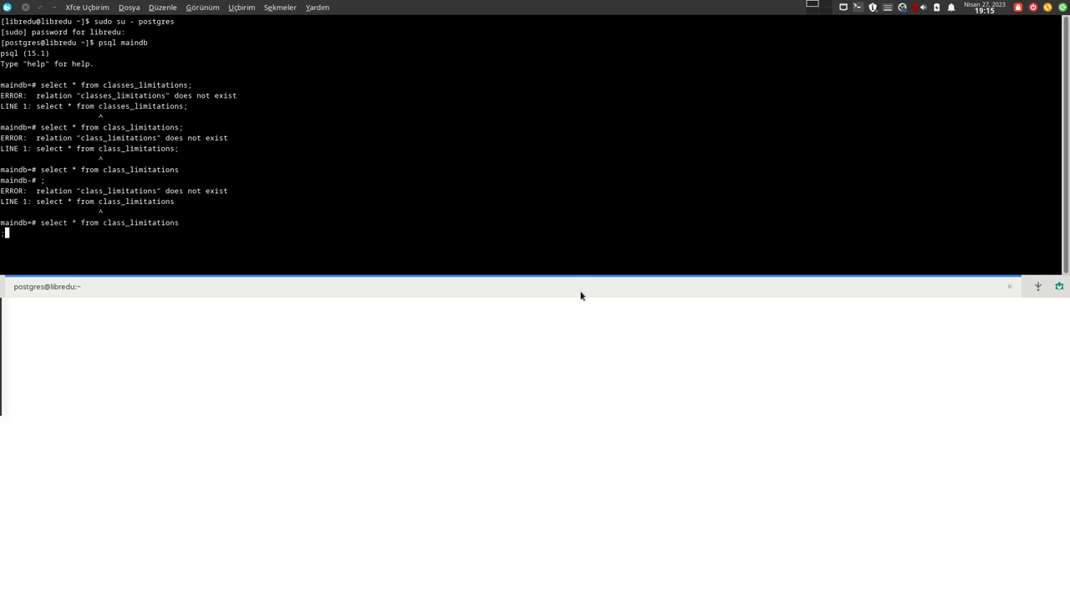
{"action": "key", "text": "BackSpace"}
{"action": "key", "text": "BackSpace"}
{"action": "key", "text": "BackSpace"}
{"action": "type", "text": "s;"}
{"action": "key", "text": "Return"}
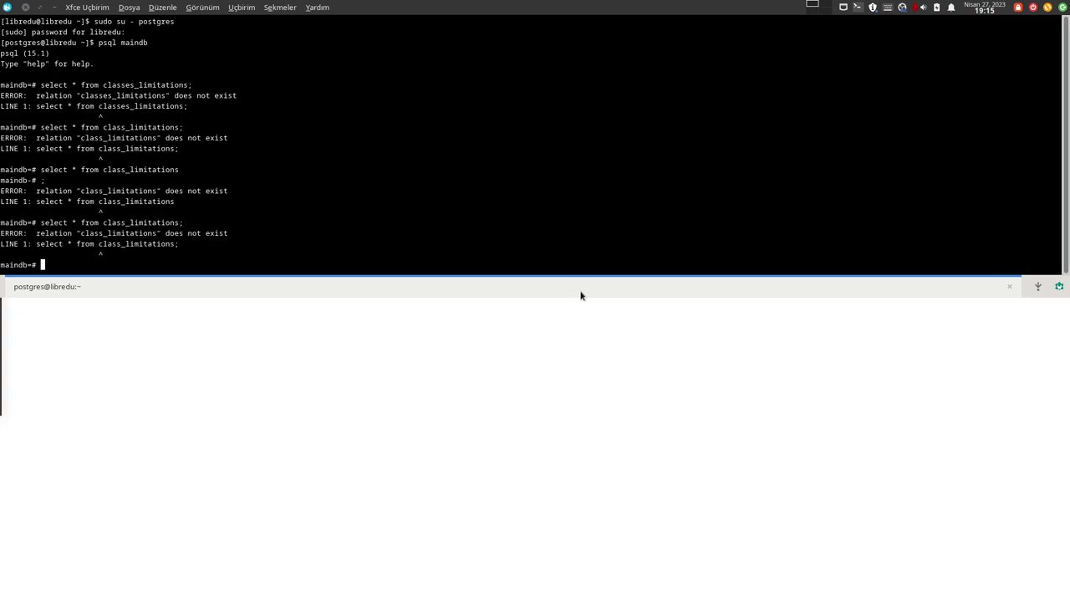
Step: Try the select query with the singular table name class_limitation
{"action": "key", "text": "Up"}
{"action": "key", "text": "Left"}
{"action": "key", "text": "BackSpace"}
{"action": "key", "text": "Return"}
Step: Change the queried table name to classes_limitation and run the select query
{"action": "key", "text": "Up"}
{"action": "key", "text": "Left"}
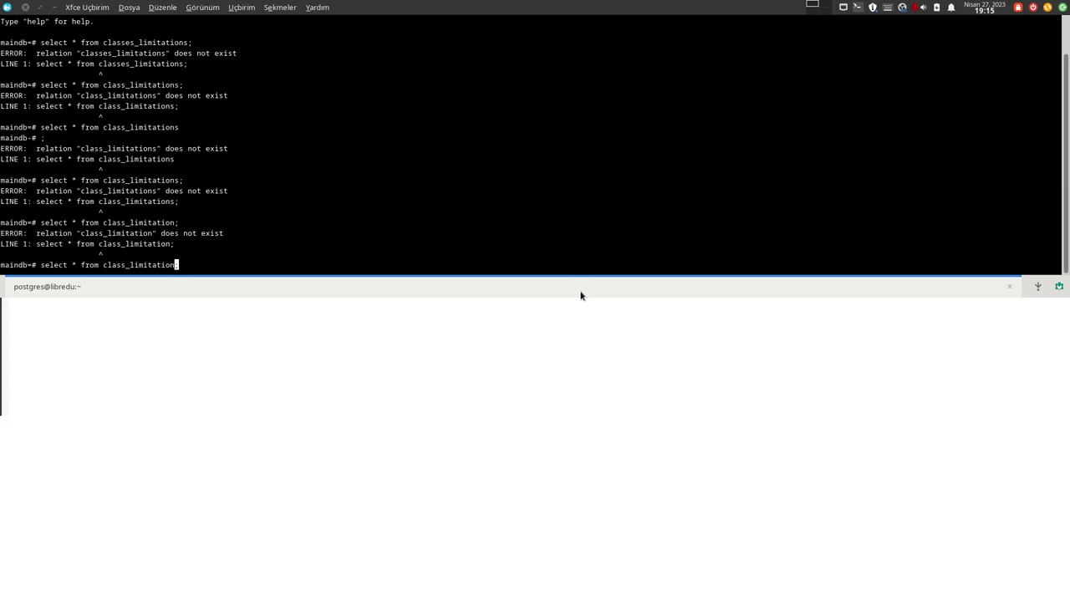
{"action": "key", "text": "Left"}
{"action": "key", "text": "Left"}
{"action": "key", "text": "Left"}
{"action": "key", "text": "Left"}
{"action": "key", "text": "Left"}
{"action": "key", "text": "Left"}
{"action": "key", "text": "Left"}
{"action": "key", "text": "Left"}
{"action": "key", "text": "Left"}
{"action": "key", "text": "Left"}
{"action": "key", "text": "Left"}
{"action": "type", "text": "es"}
{"action": "key", "text": "Return"}
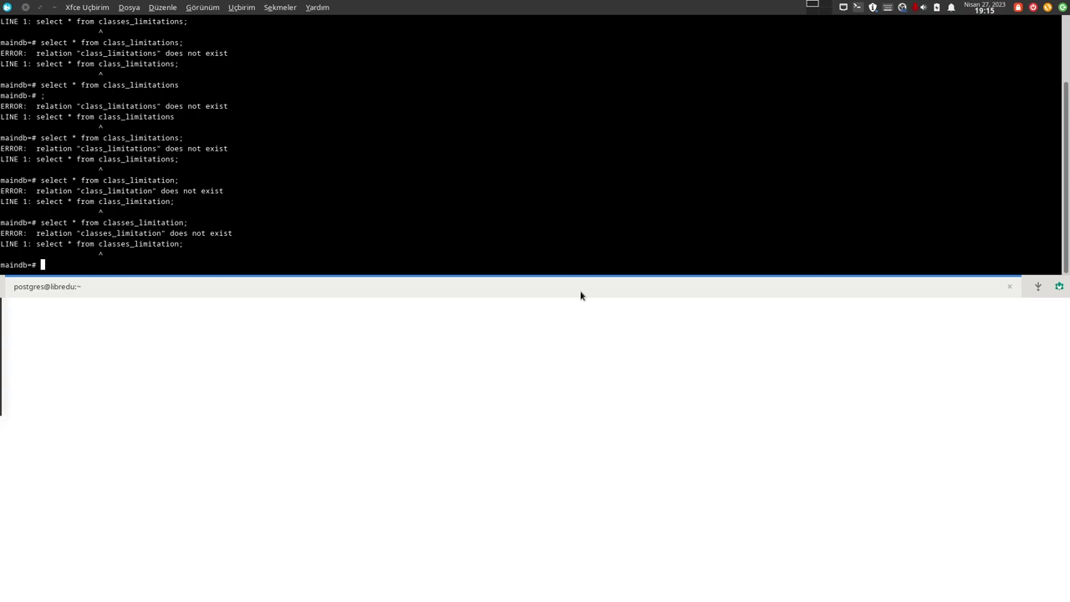
Step: List the tables of maindb with \dt to look up the right table name, and leave the listing
{"action": "type", "text": "\\dt"}
{"action": "key", "text": "Return"}
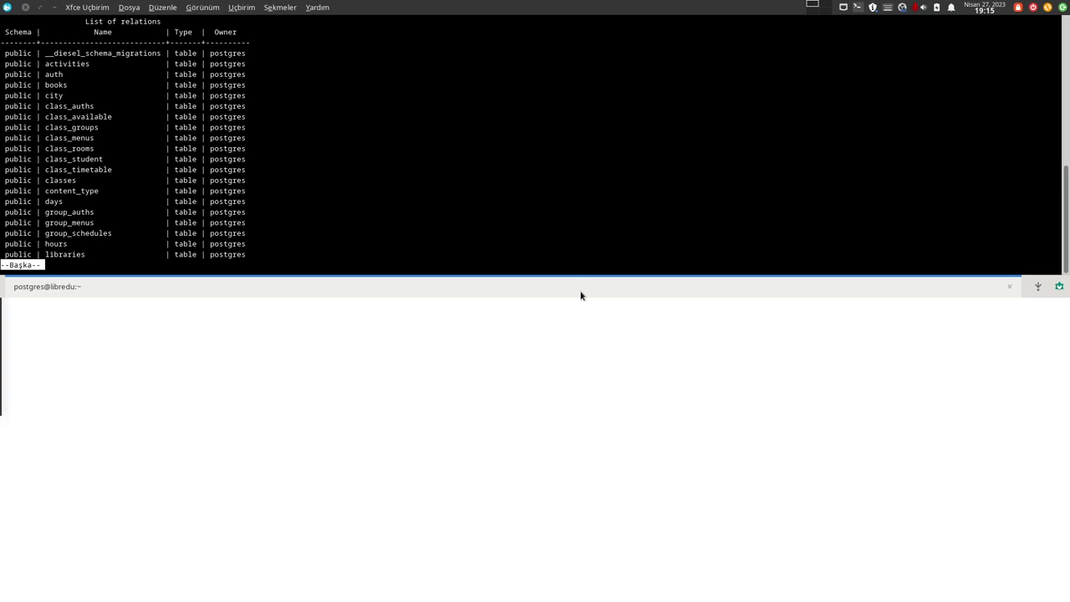
{"action": "key", "text": "q"}
Step: Recall the last select query and change its table name to classes_available
{"action": "key", "text": "Up"}
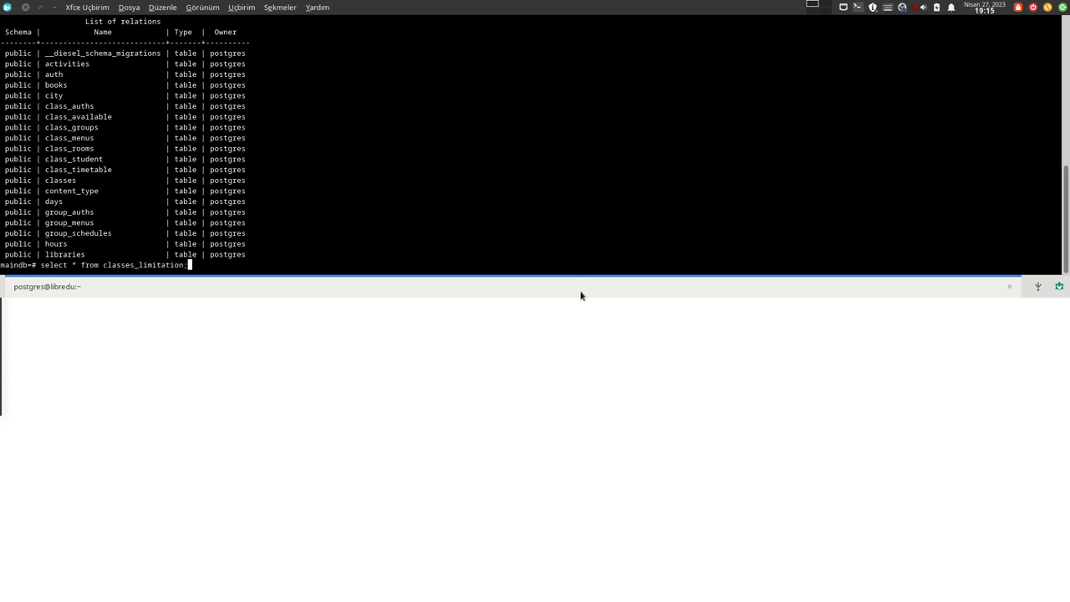
{"action": "key", "text": "BackSpace"}
{"action": "key", "text": "BackSpace"}
{"action": "key", "text": "BackSpace"}
{"action": "key", "text": "BackSpace"}
{"action": "key", "text": "BackSpace"}
{"action": "key", "text": "BackSpace"}
{"action": "key", "text": "BackSpace"}
{"action": "key", "text": "BackSpace"}
{"action": "key", "text": "BackSpace"}
{"action": "key", "text": "BackSpace"}
{"action": "type", "text": "available"}
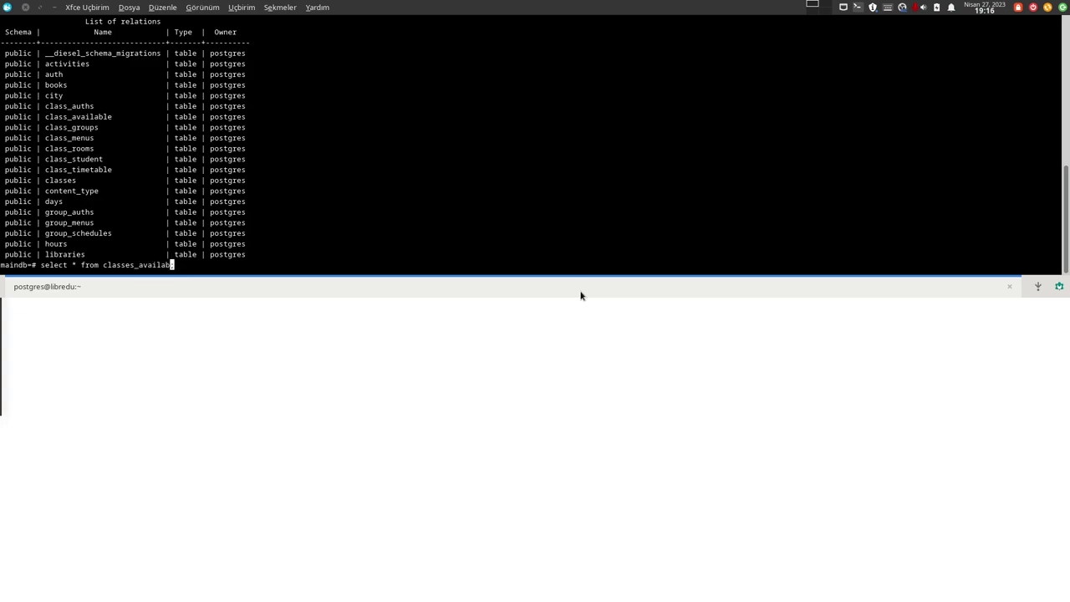